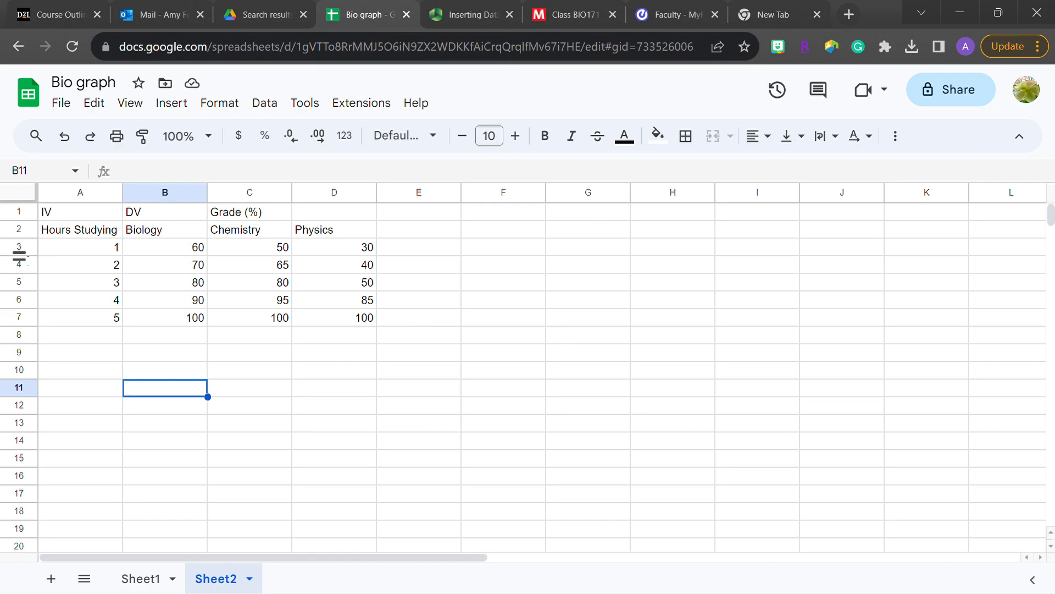
Review the hours studying values in column A and the grades recorded in B3:D7.
{"action": "left_click", "coordinate": [93, 236]}
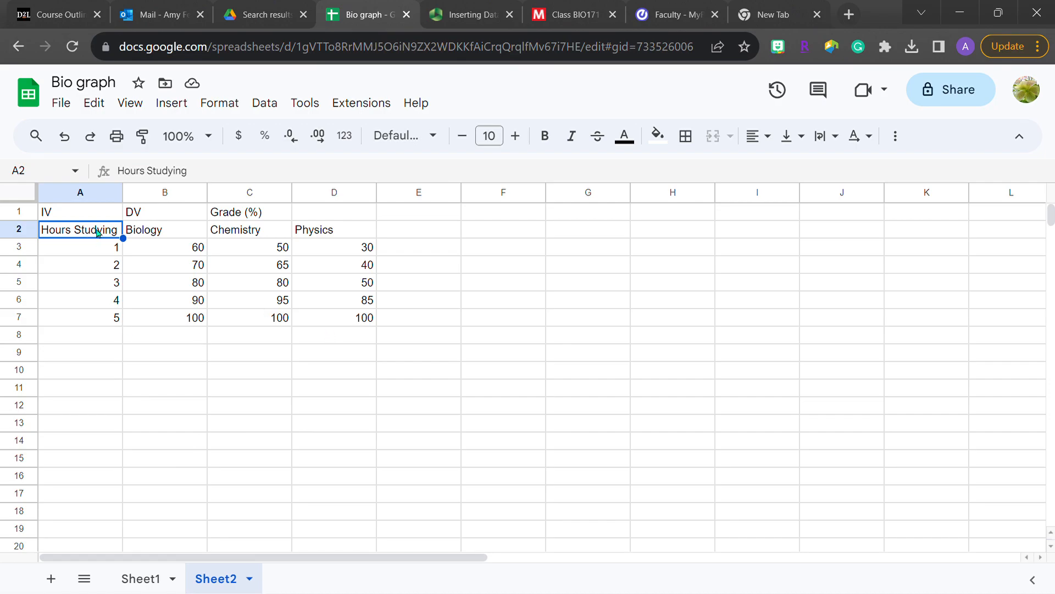
{"action": "left_click_drag", "start_coordinate": [66, 216], "coordinate": [64, 322]}
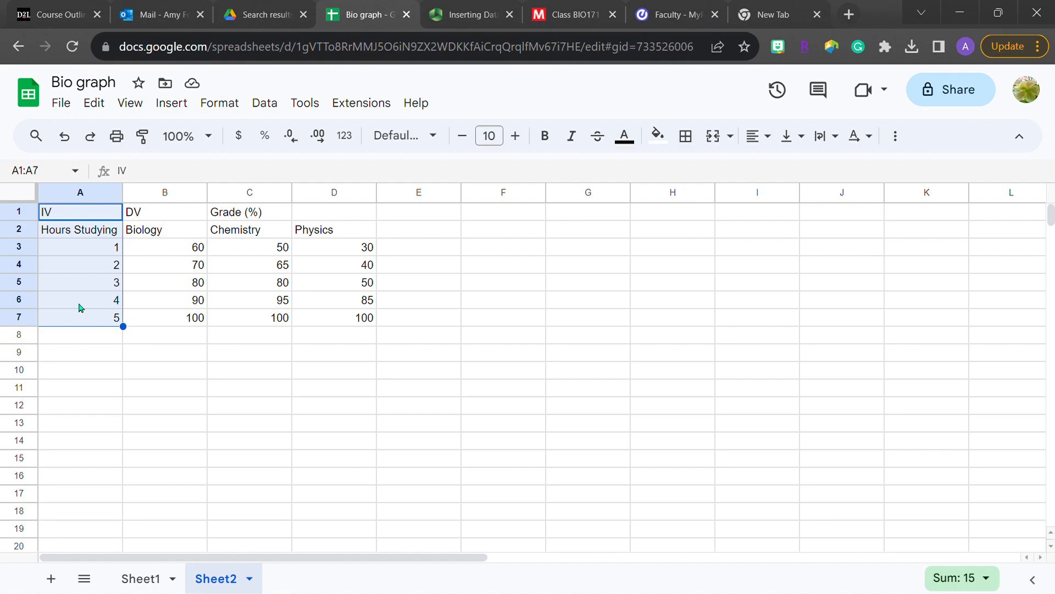
{"action": "left_click", "coordinate": [169, 215]}
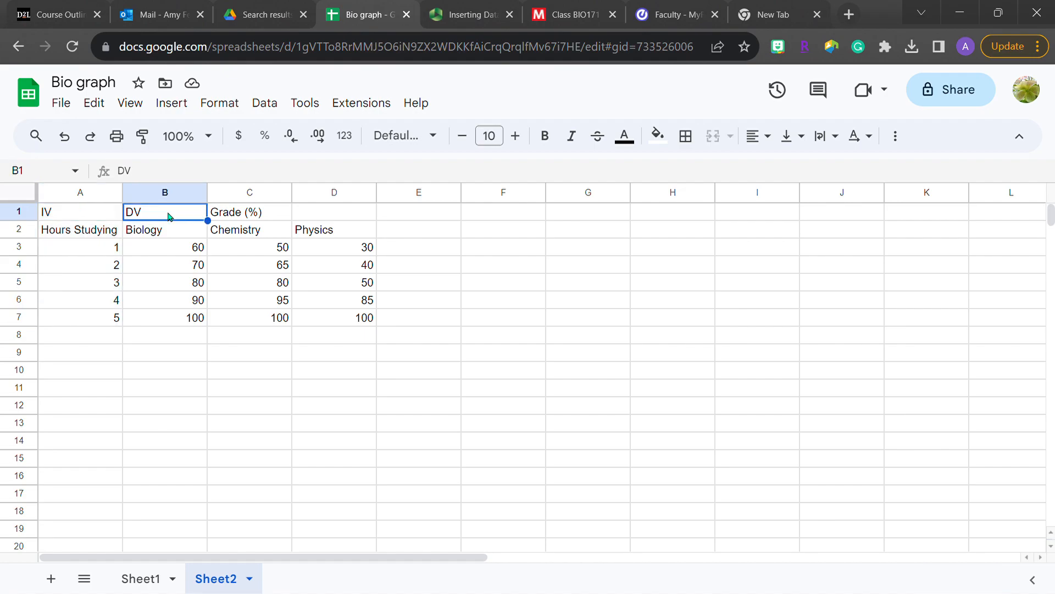
{"action": "left_click_drag", "start_coordinate": [172, 253], "coordinate": [358, 318]}
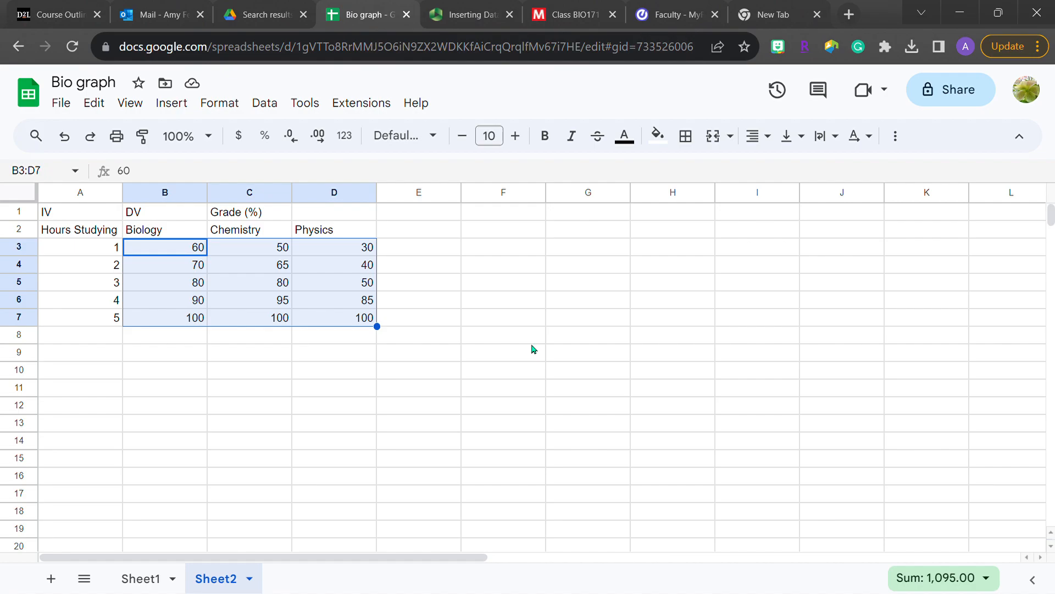
{"action": "left_click", "coordinate": [85, 248]}
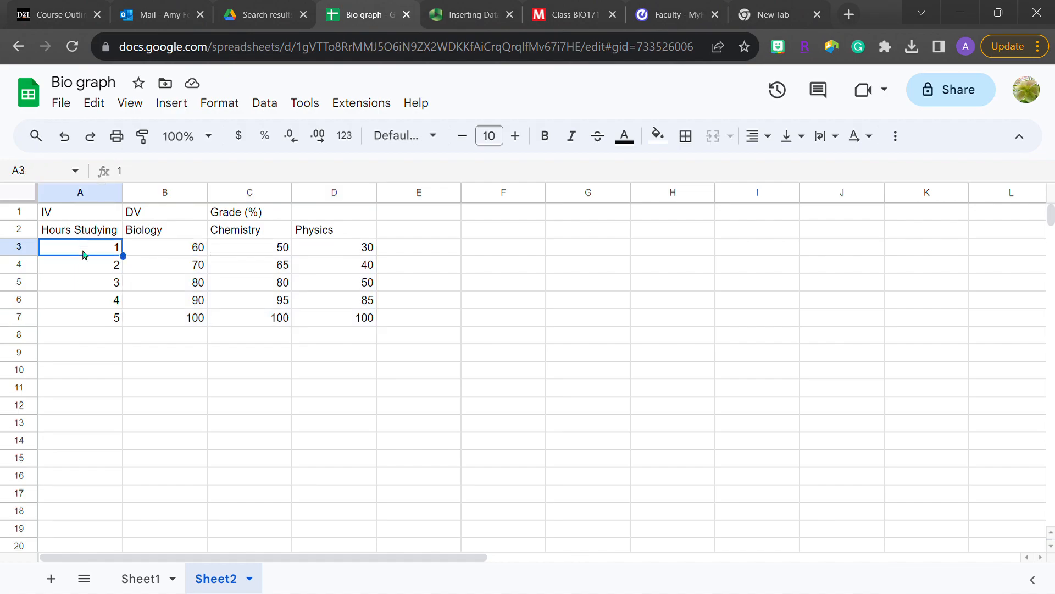
{"action": "left_click", "coordinate": [76, 269]}
{"action": "left_click", "coordinate": [77, 283]}
{"action": "left_click", "coordinate": [78, 302]}
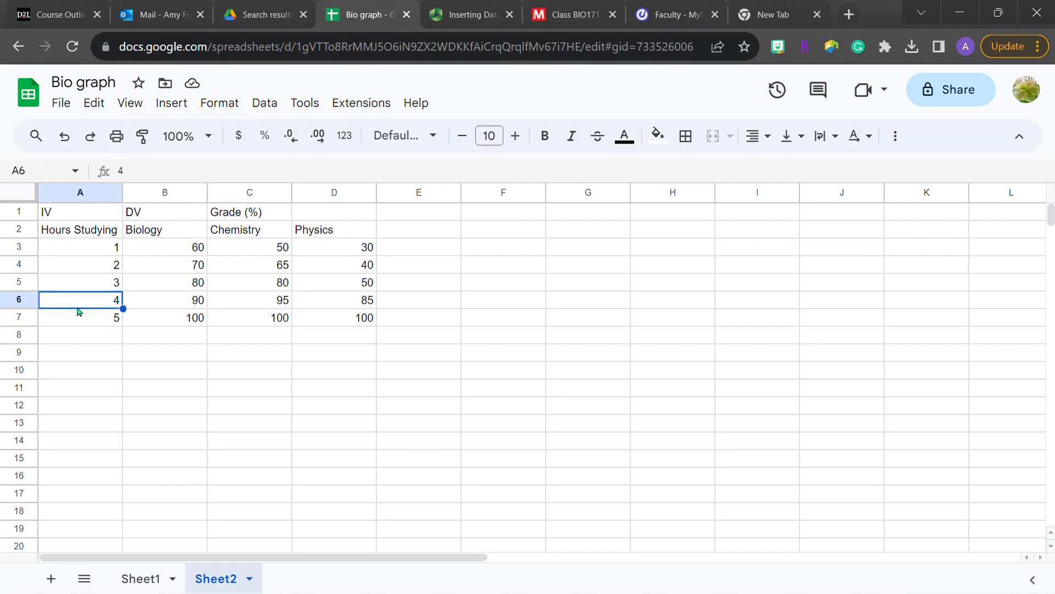
{"action": "left_click", "coordinate": [80, 318]}
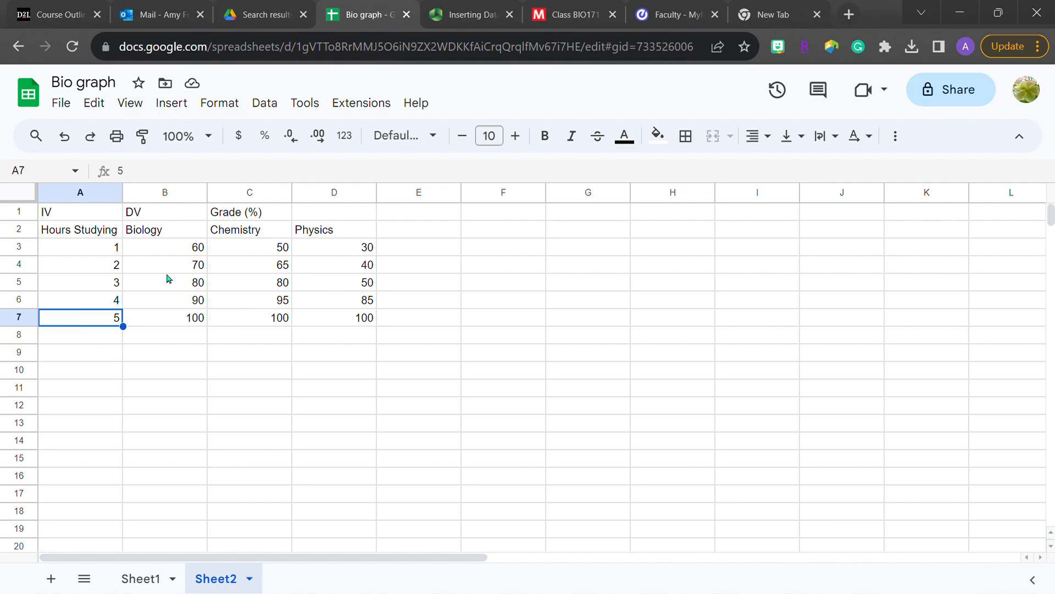
Examine the Biology, Chemistry and Physics headings together with the Hours Studying and Grade (%) labels and the grade data.
{"action": "left_click_drag", "start_coordinate": [158, 231], "coordinate": [306, 231]}
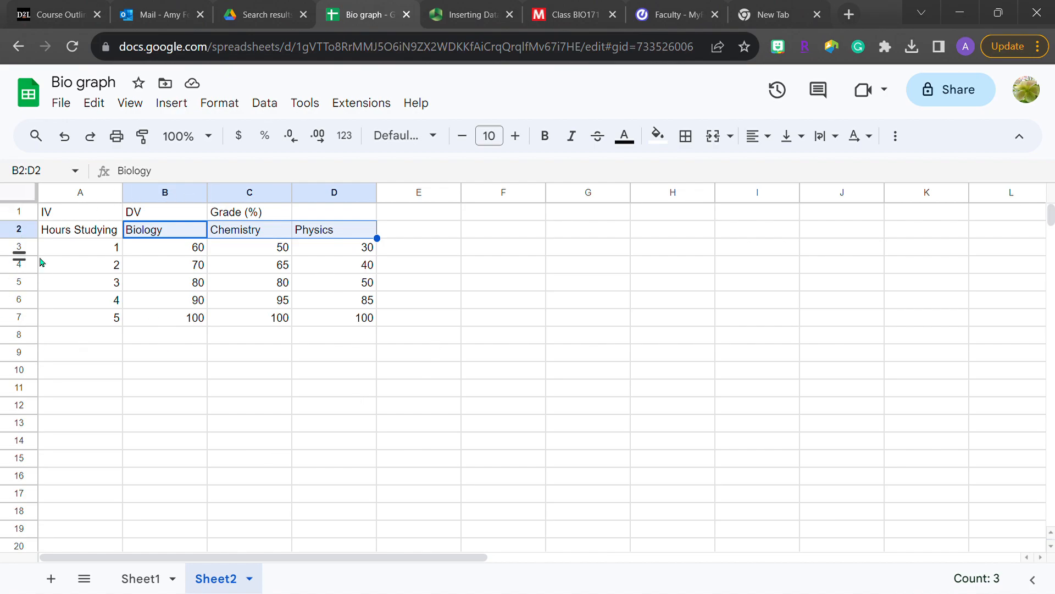
{"action": "left_click", "coordinate": [68, 231]}
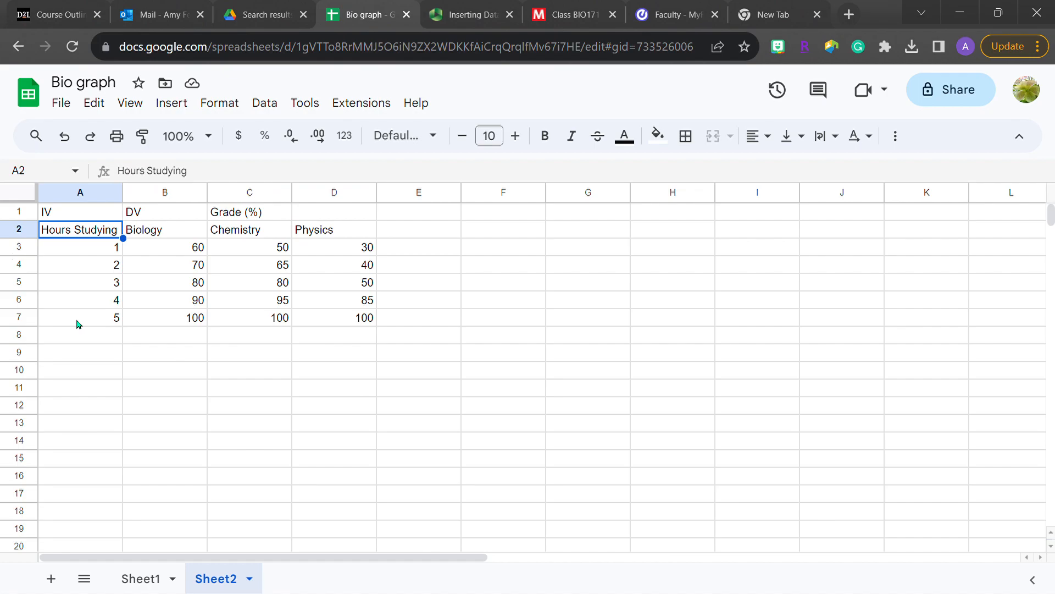
{"action": "left_click", "coordinate": [262, 213]}
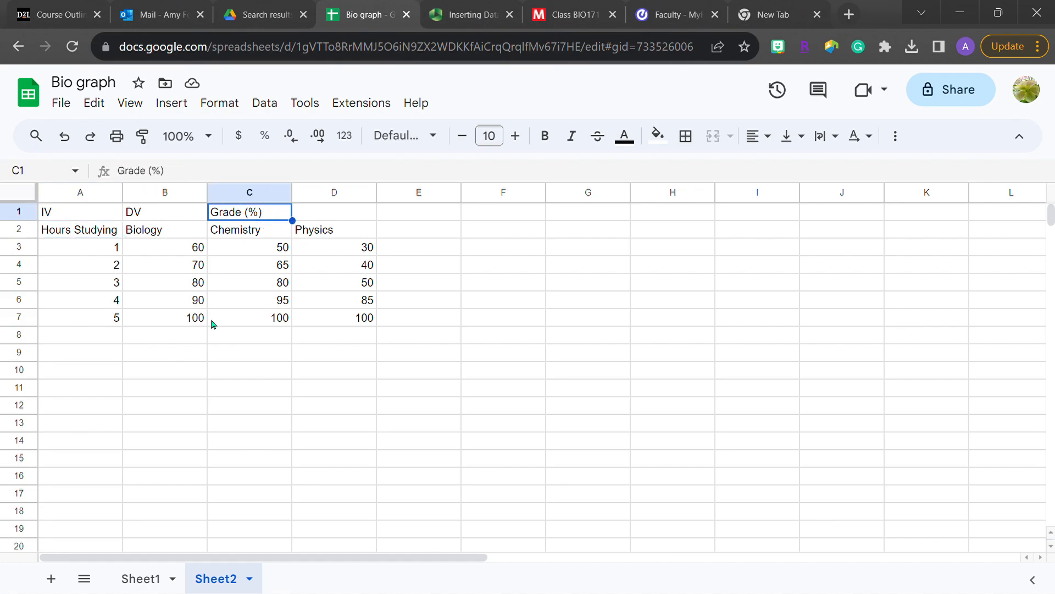
{"action": "left_click_drag", "start_coordinate": [176, 244], "coordinate": [343, 321]}
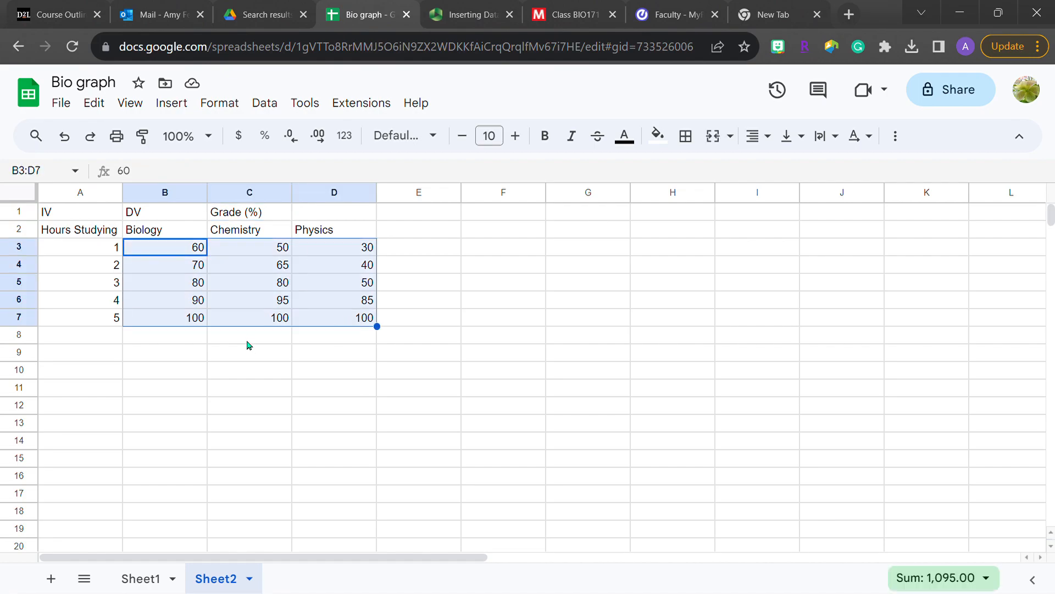
{"action": "left_click", "coordinate": [167, 235]}
{"action": "left_click", "coordinate": [242, 234]}
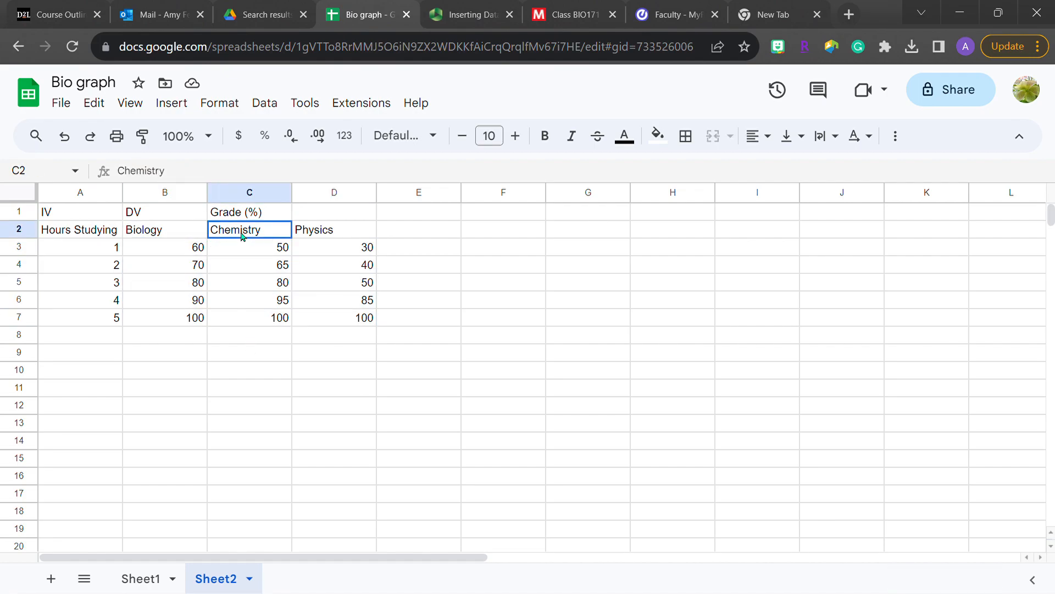
{"action": "left_click", "coordinate": [332, 235]}
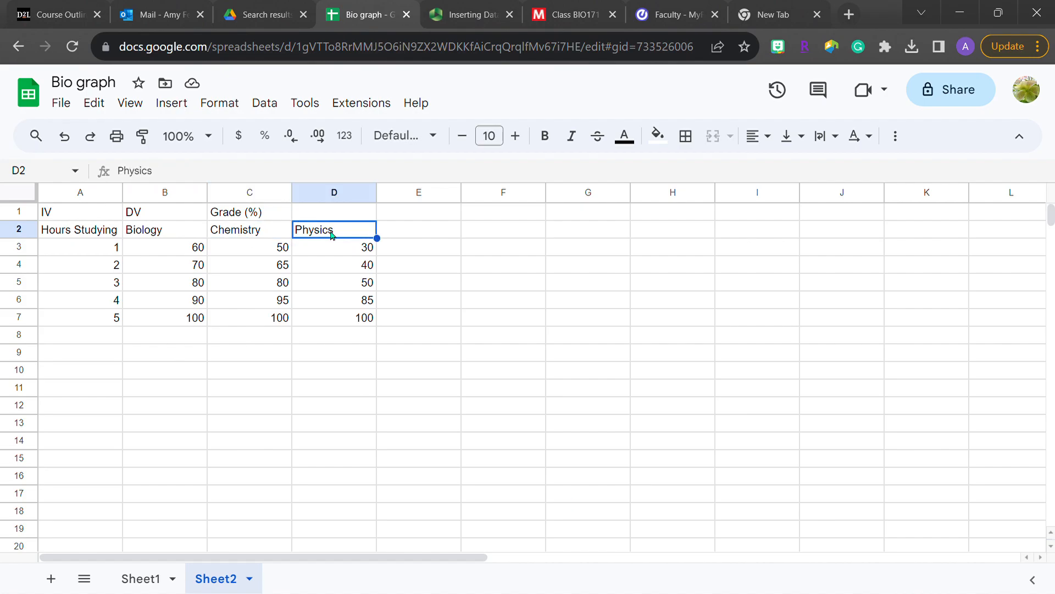
Insert a chart of the study-hours and grade data, shrink it and position it over about columns D to H from row 5 down.
{"action": "left_click", "coordinate": [176, 108]}
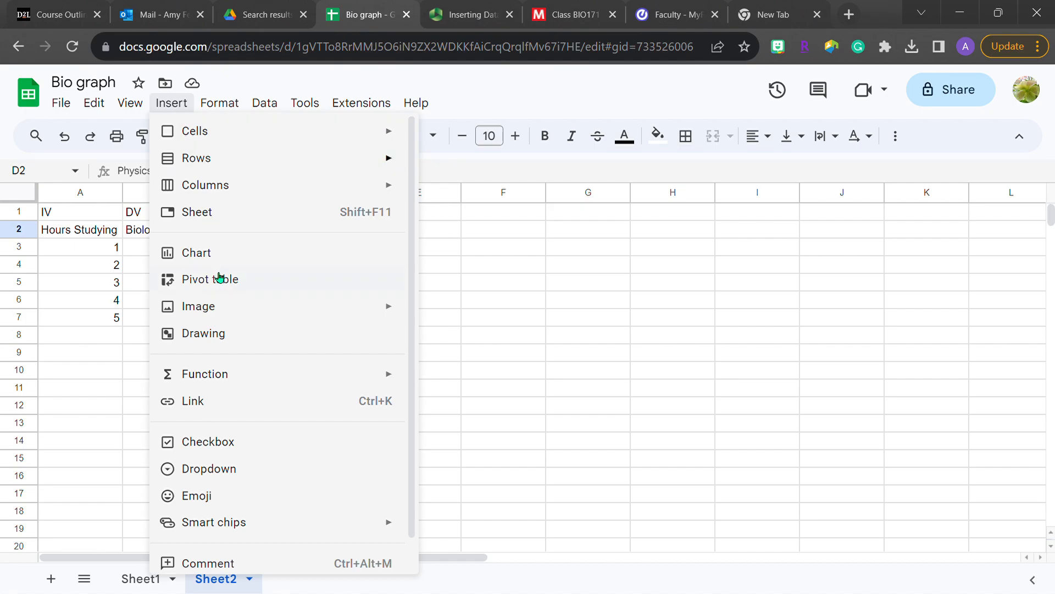
{"action": "left_click", "coordinate": [225, 257]}
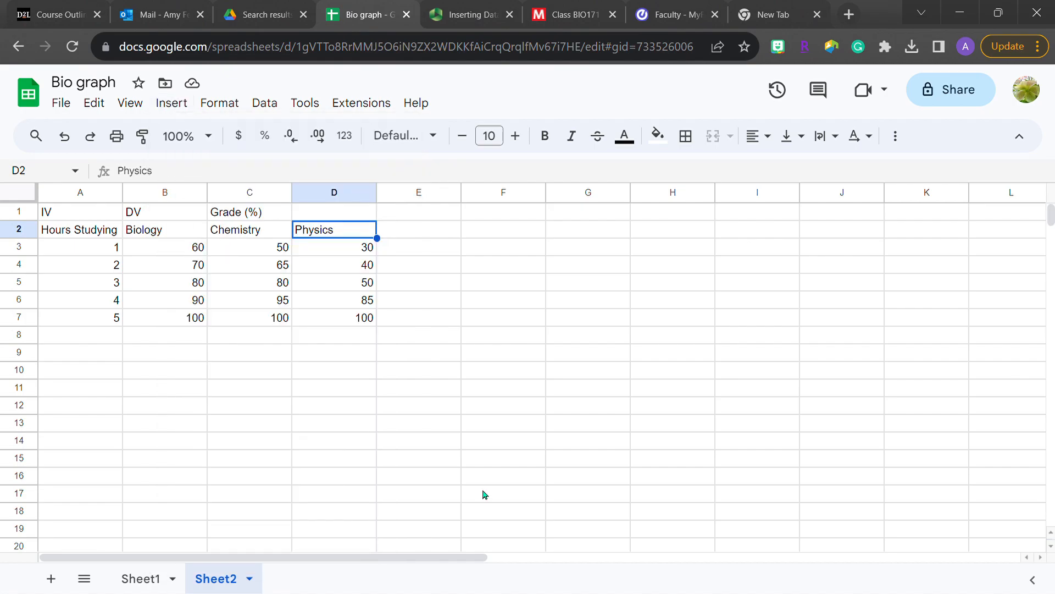
{"action": "left_click_drag", "start_coordinate": [506, 245], "coordinate": [567, 278]}
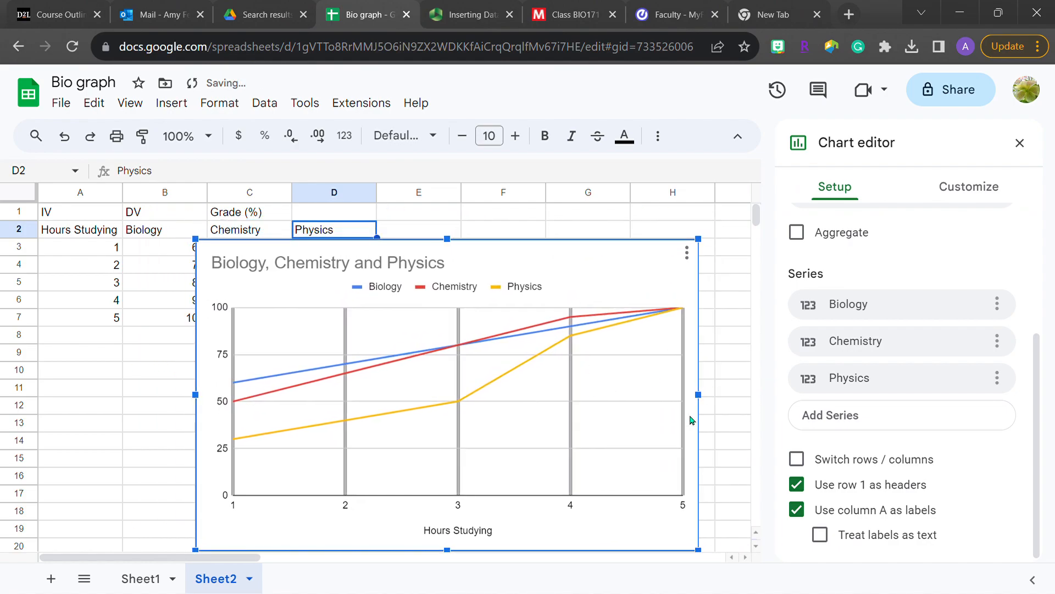
{"action": "left_click_drag", "start_coordinate": [698, 239], "coordinate": [610, 293]}
{"action": "left_click_drag", "start_coordinate": [481, 393], "coordinate": [579, 380]}
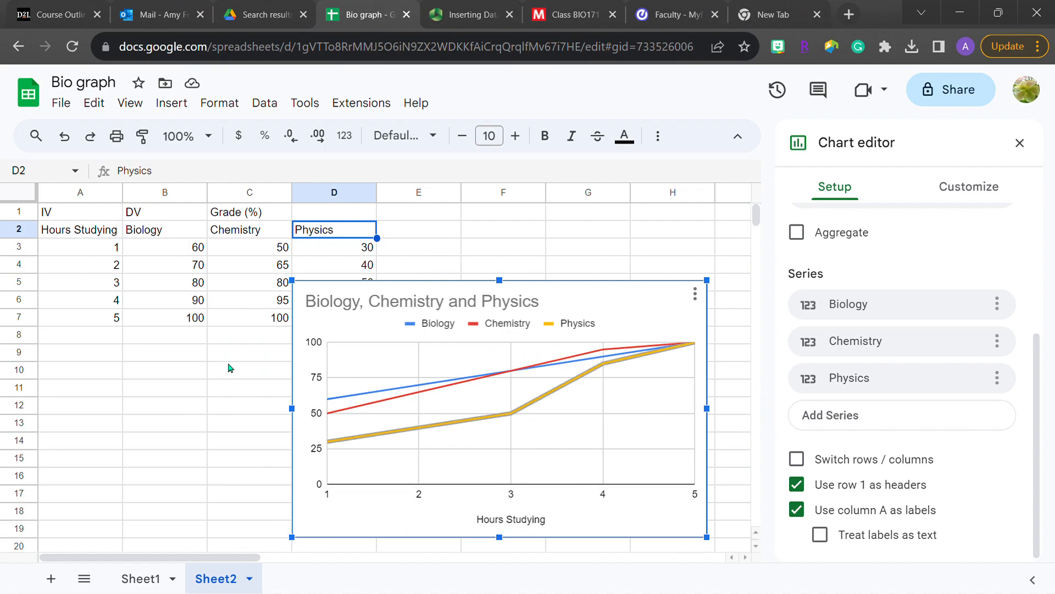
Reopen the line chart for editing and review its chart type, data range, X-axis and series setup.
{"action": "left_click", "coordinate": [226, 215]}
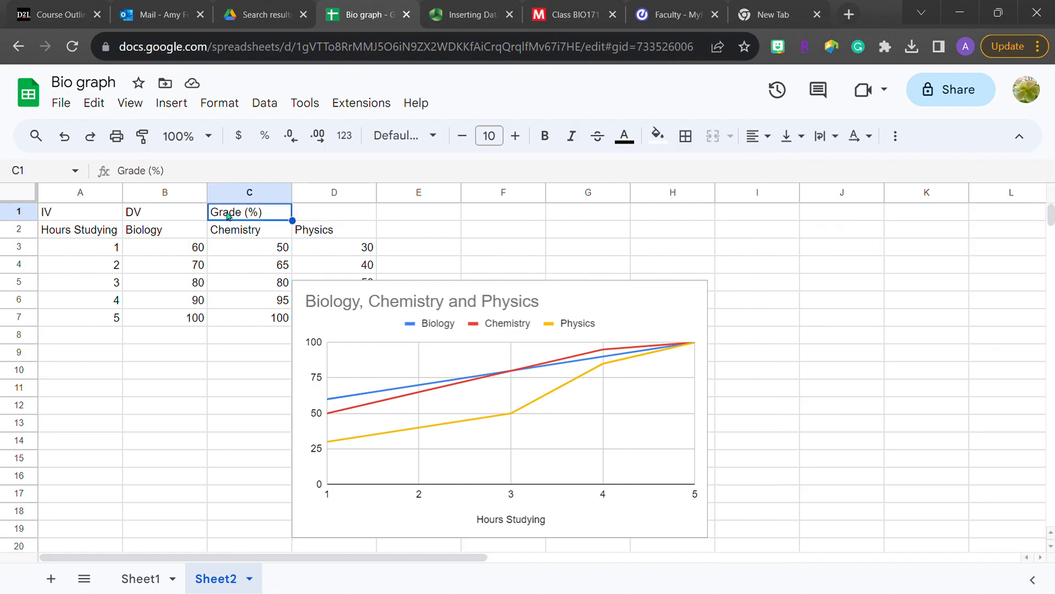
{"action": "left_click", "coordinate": [305, 411]}
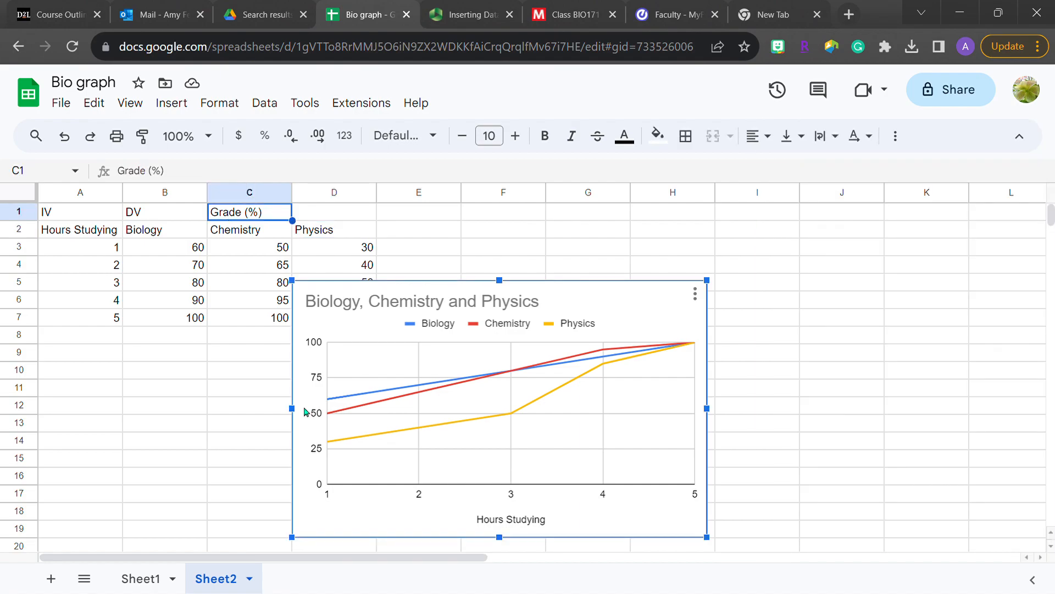
{"action": "left_click", "coordinate": [762, 300]}
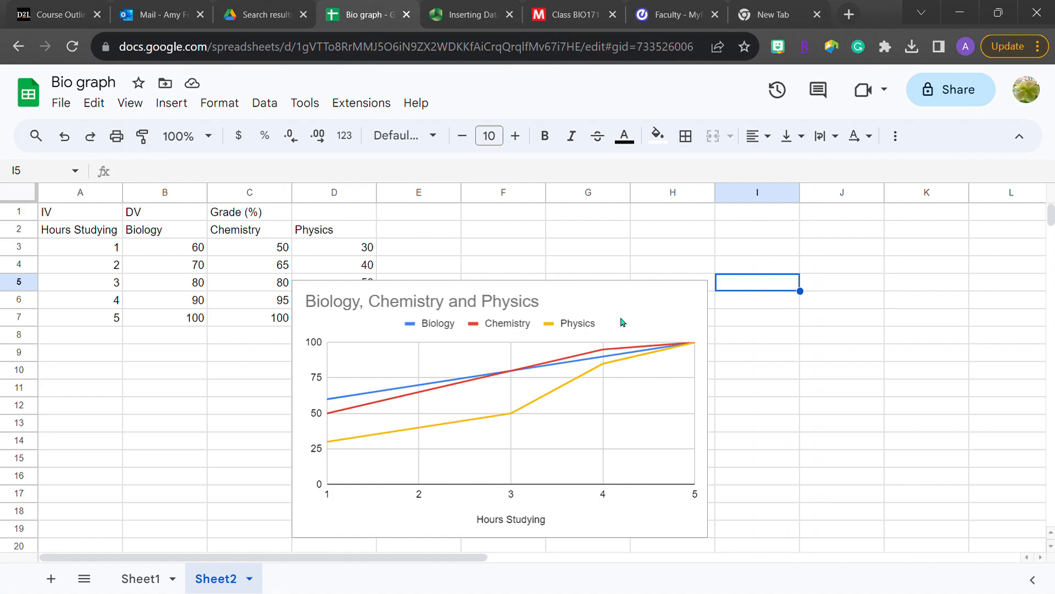
{"action": "left_click", "coordinate": [598, 293]}
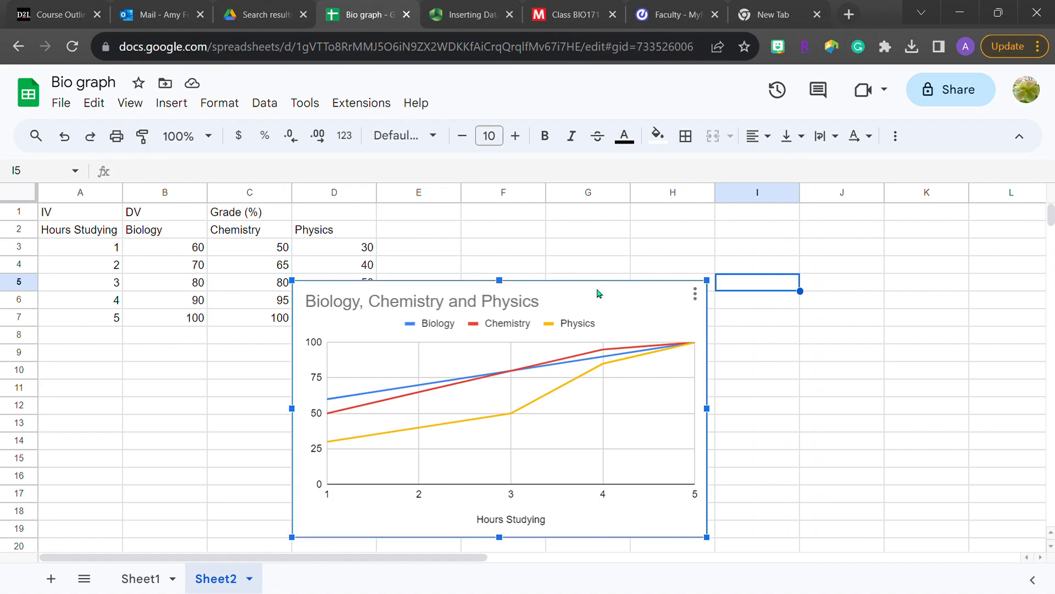
{"action": "left_click", "coordinate": [696, 296]}
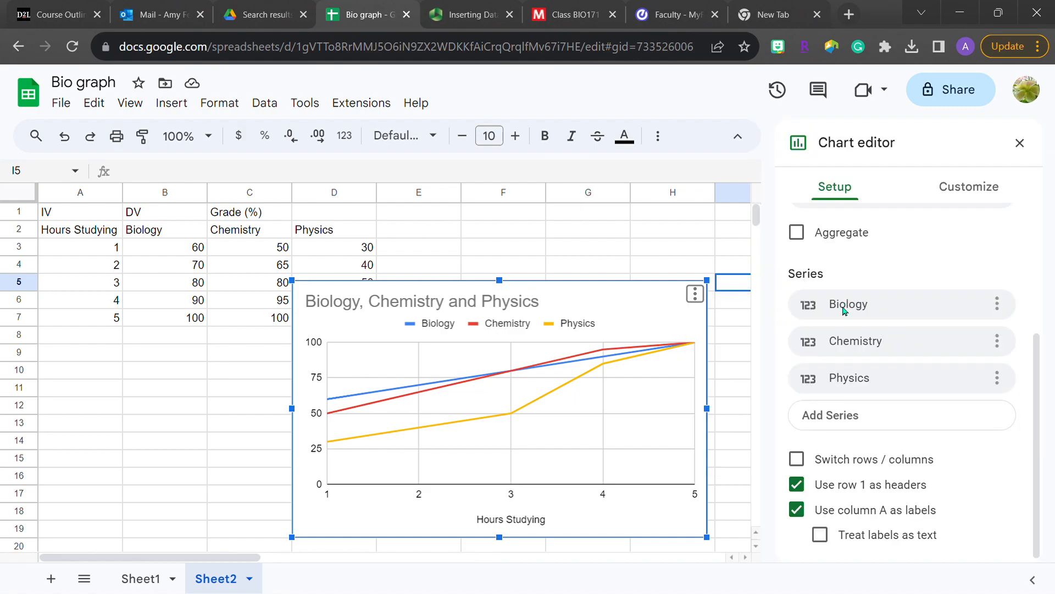
{"action": "left_click", "coordinate": [834, 196]}
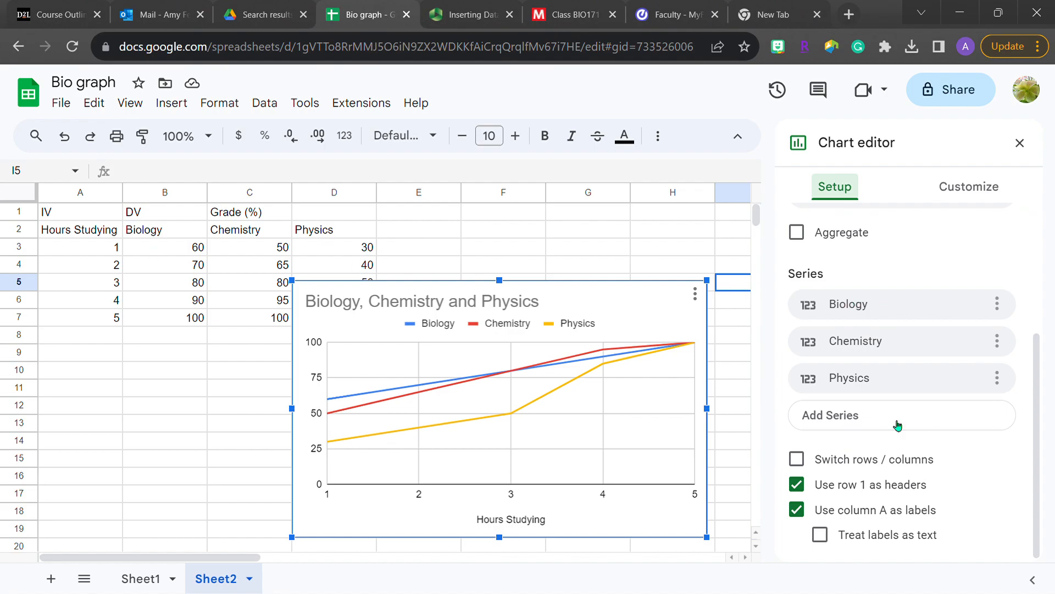
{"action": "scroll", "coordinate": [897, 425], "scroll_direction": "up", "scroll_amount": 4}
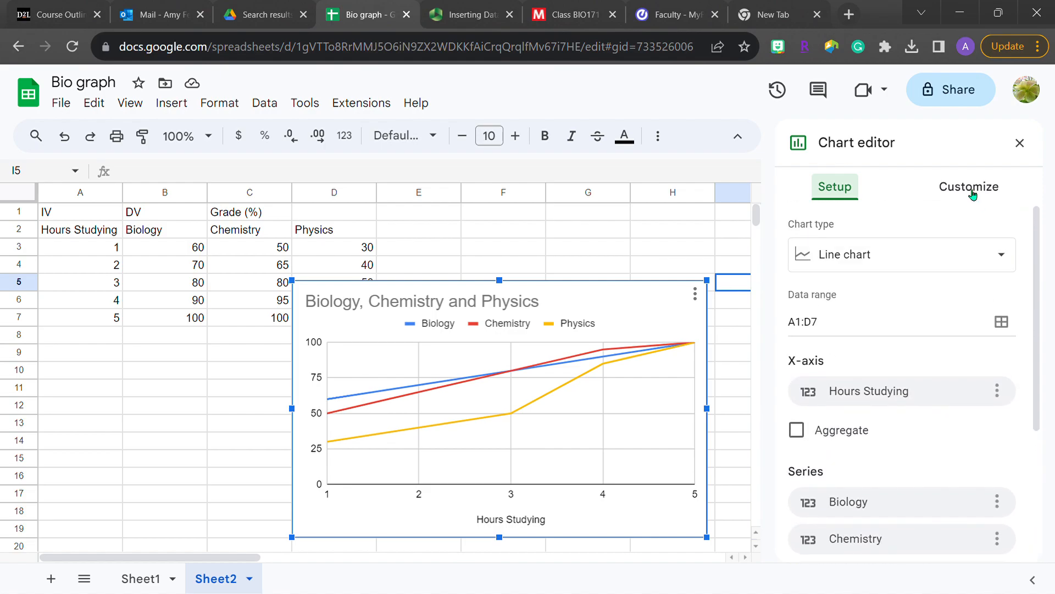
{"action": "scroll", "coordinate": [915, 376], "scroll_direction": "down", "scroll_amount": 3}
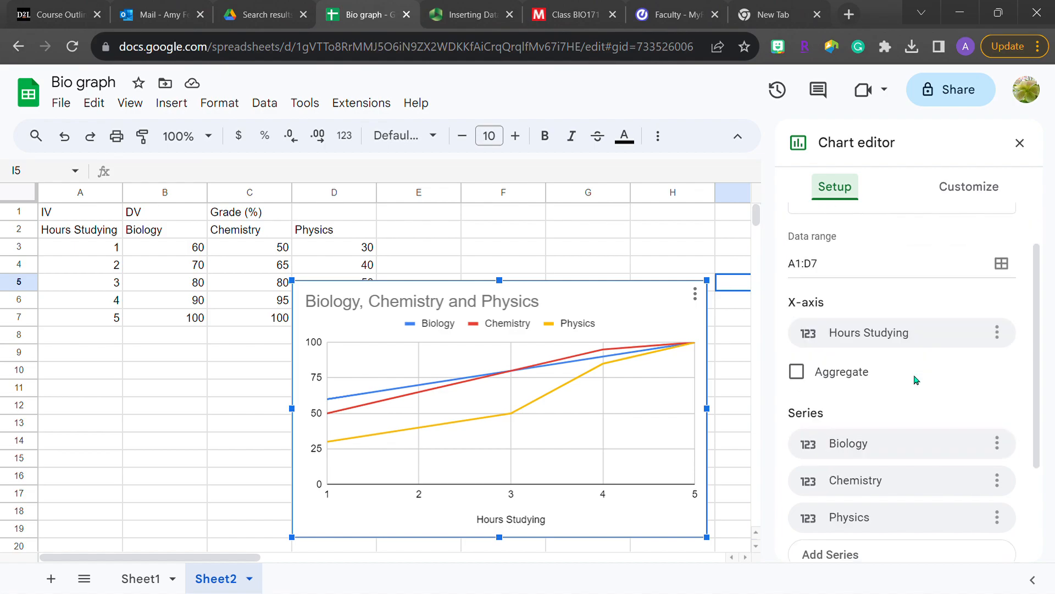
{"action": "scroll", "coordinate": [918, 373], "scroll_direction": "up", "scroll_amount": 3}
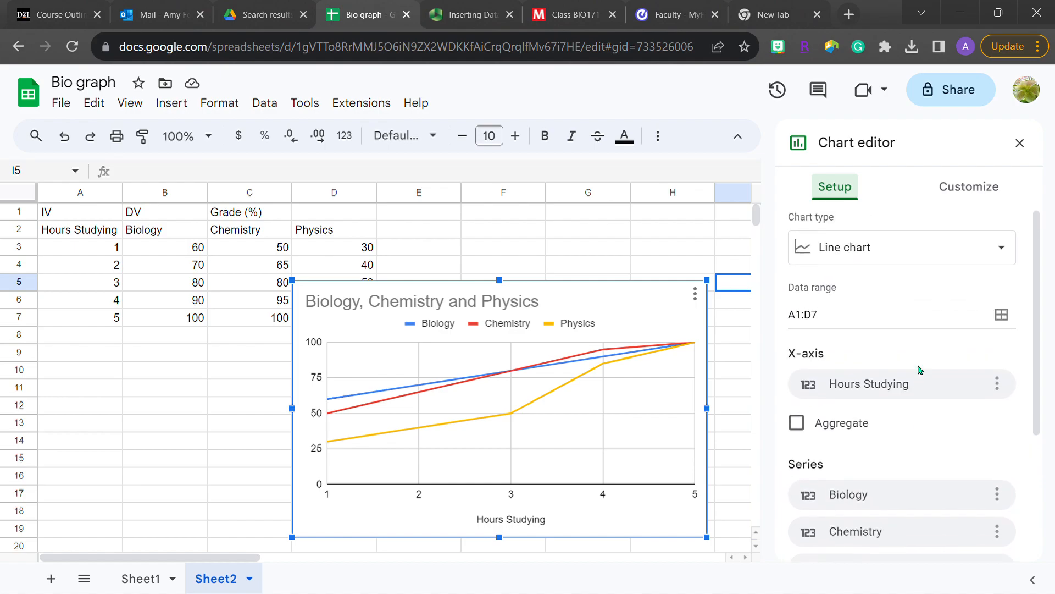
Add the vertical axis title "Grade (%)" to the Biology, Chemistry and Physics line chart.
{"action": "left_click", "coordinate": [962, 190]}
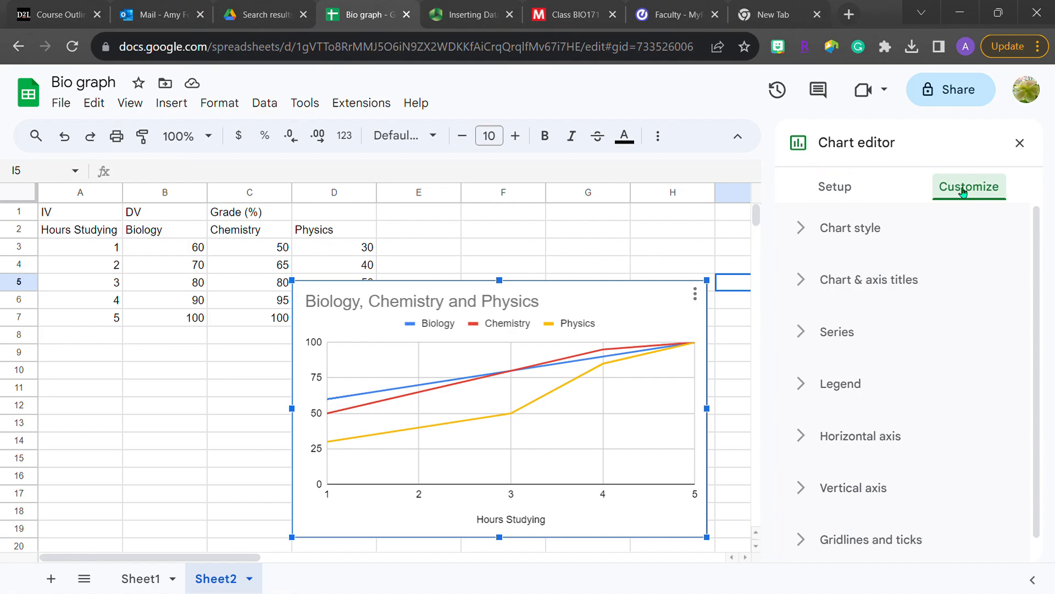
{"action": "left_click", "coordinate": [851, 283]}
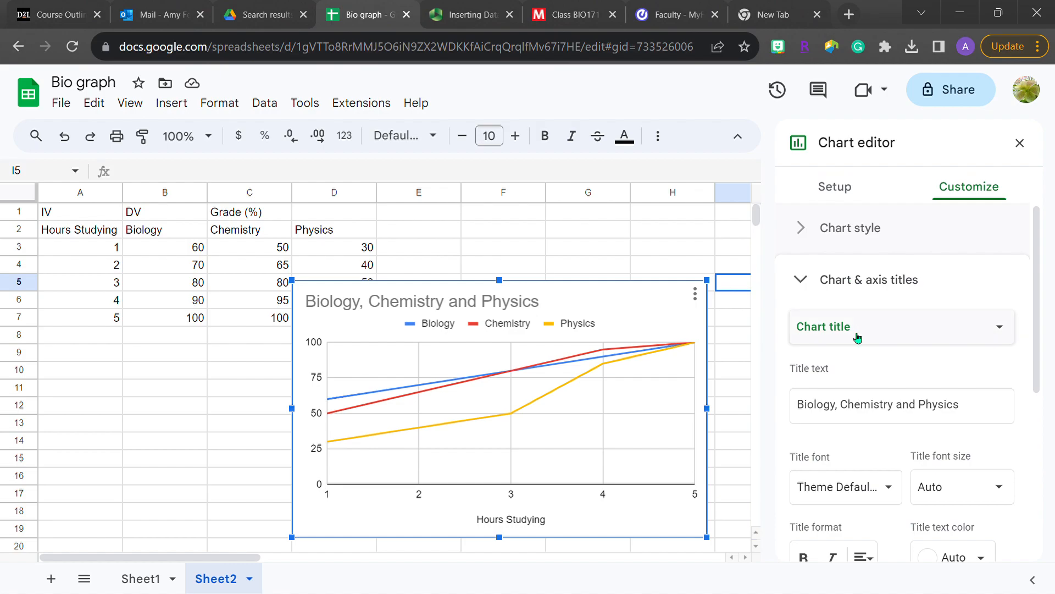
{"action": "scroll", "coordinate": [857, 333], "scroll_direction": "down", "scroll_amount": 3}
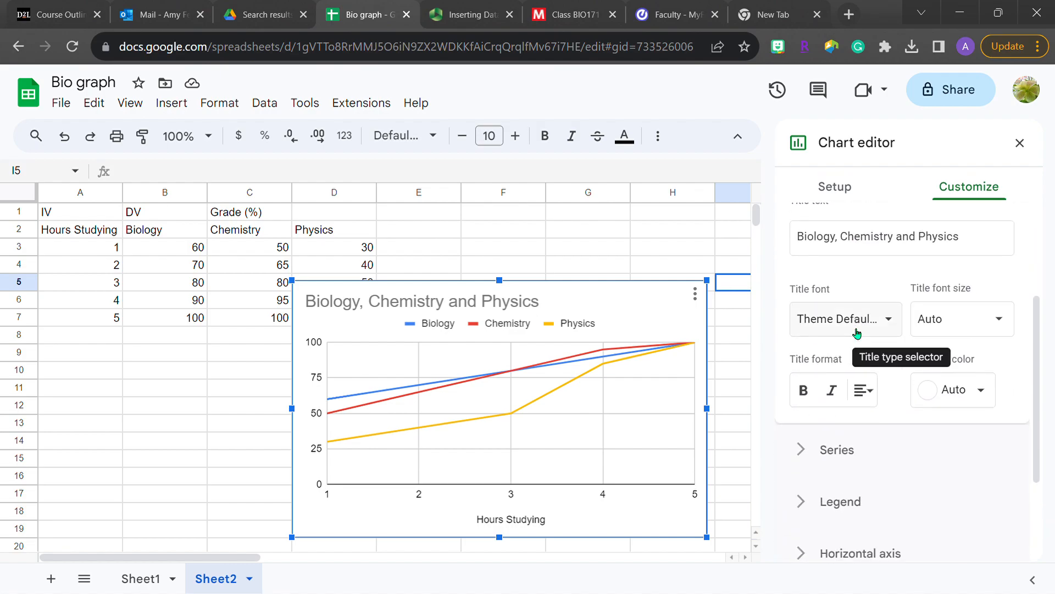
{"action": "scroll", "coordinate": [935, 319], "scroll_direction": "up", "scroll_amount": 1}
{"action": "scroll", "coordinate": [935, 320], "scroll_direction": "down", "scroll_amount": 1}
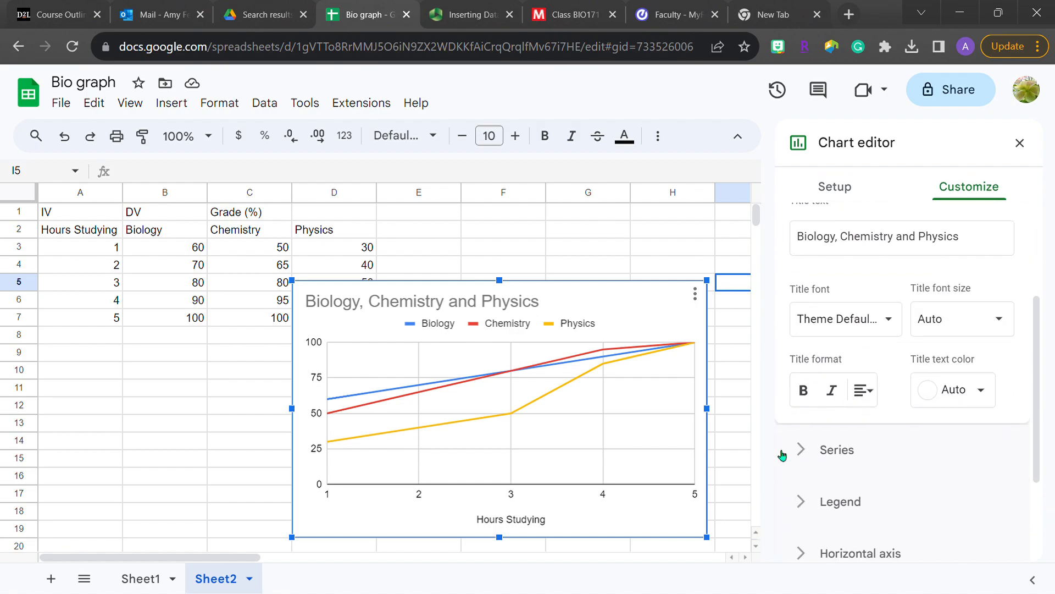
{"action": "scroll", "coordinate": [923, 407], "scroll_direction": "down", "scroll_amount": 1}
{"action": "scroll", "coordinate": [923, 408], "scroll_direction": "up", "scroll_amount": 3}
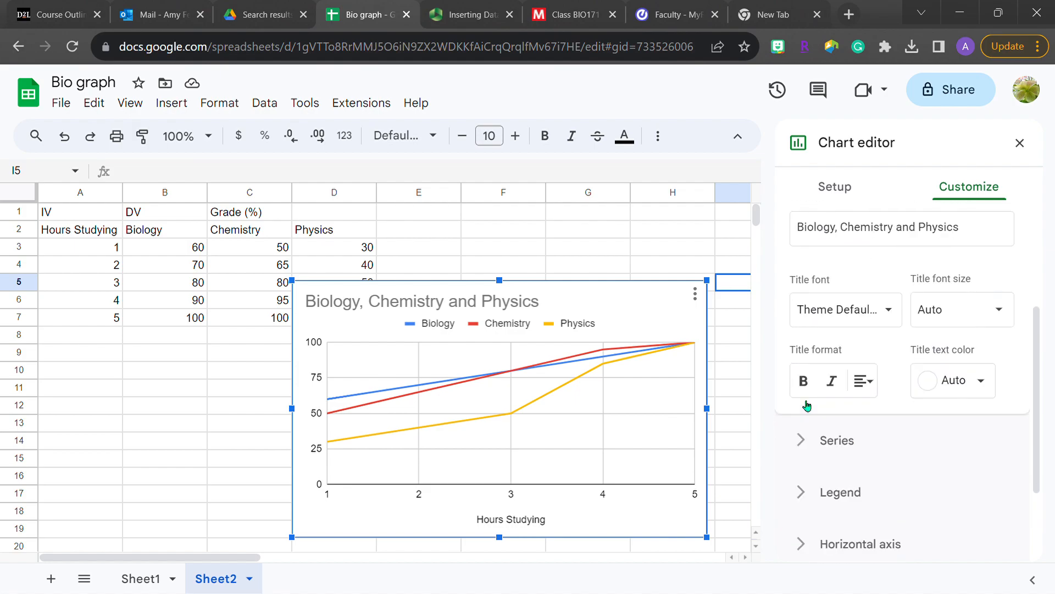
{"action": "left_click", "coordinate": [868, 328]}
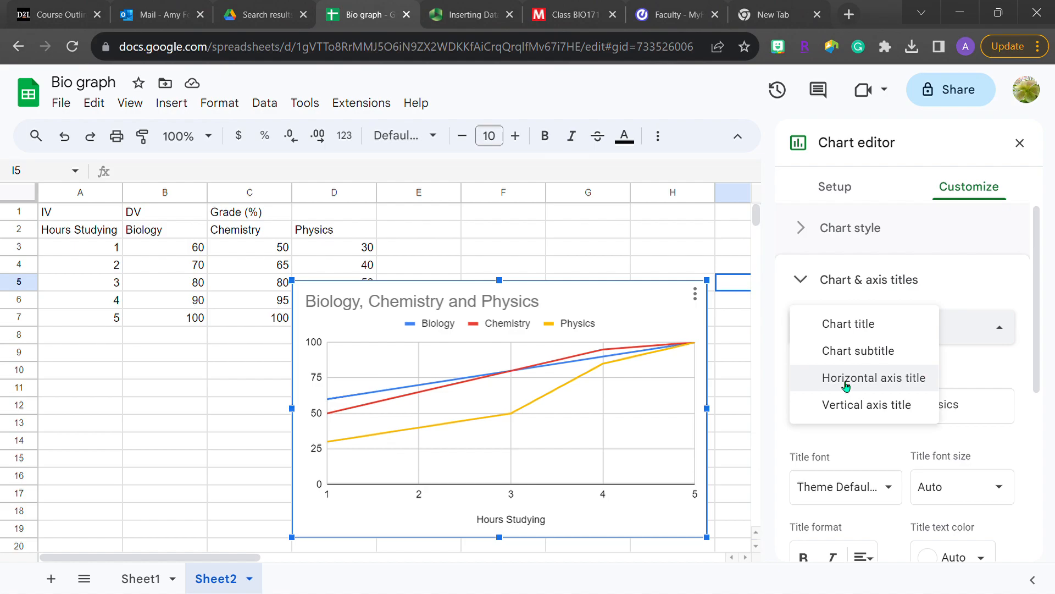
{"action": "left_click", "coordinate": [848, 416]}
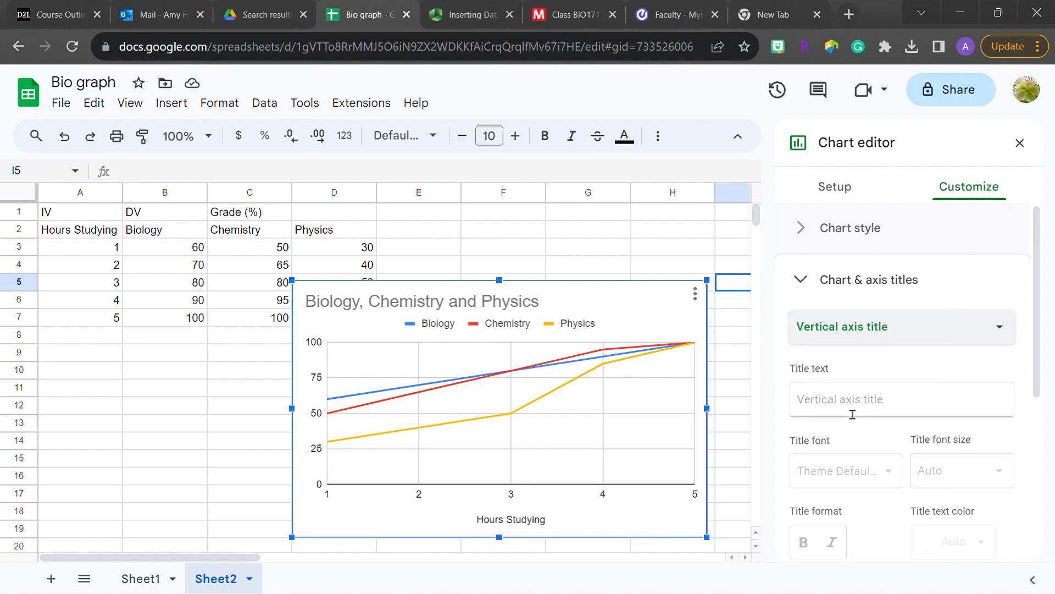
{"action": "left_click", "coordinate": [938, 406]}
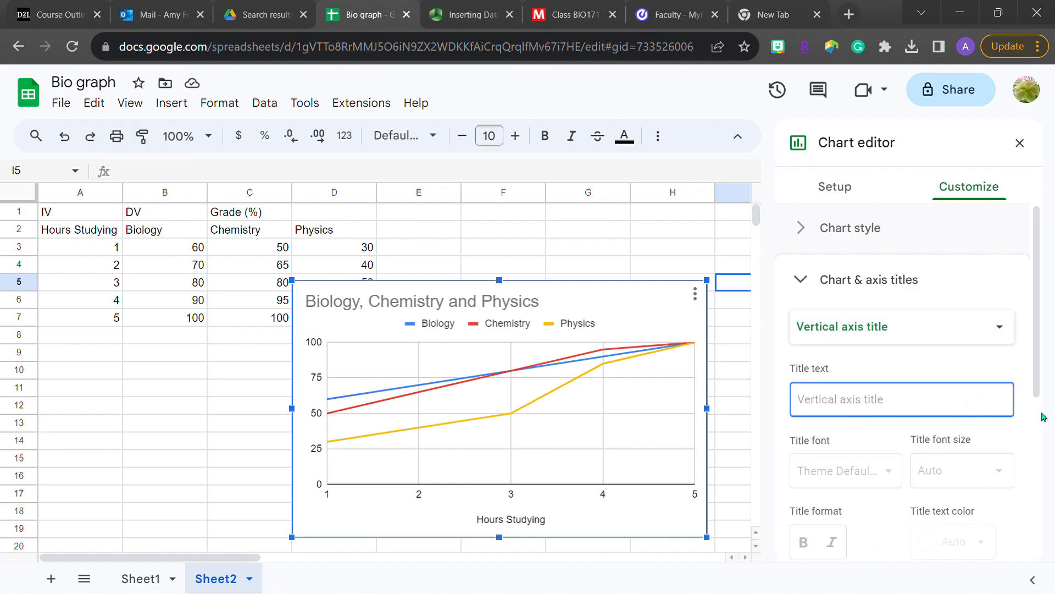
{"action": "type", "text": "Grade"}
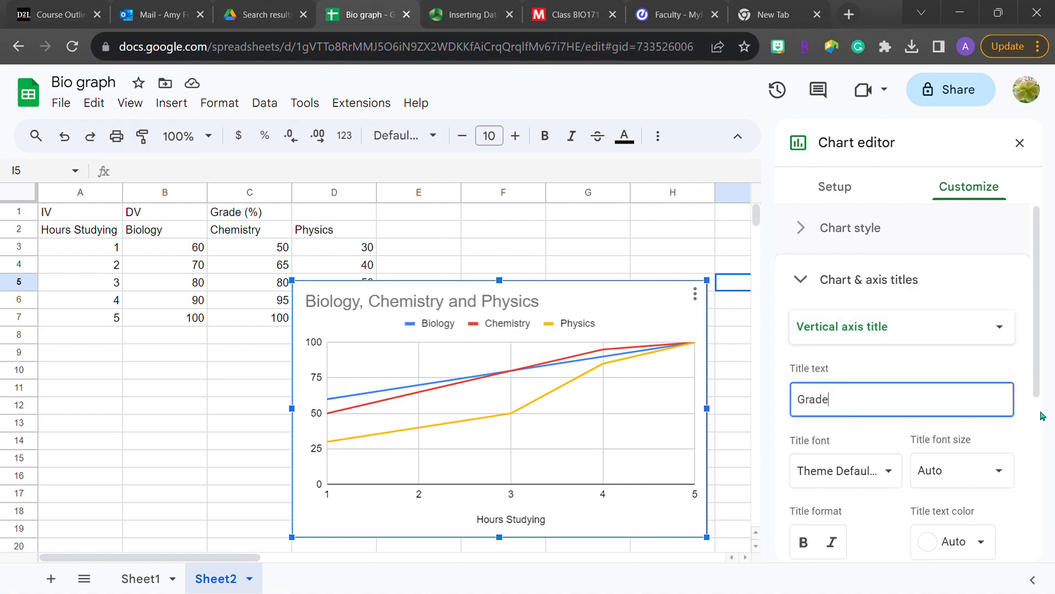
{"action": "type", "text": " (5"}
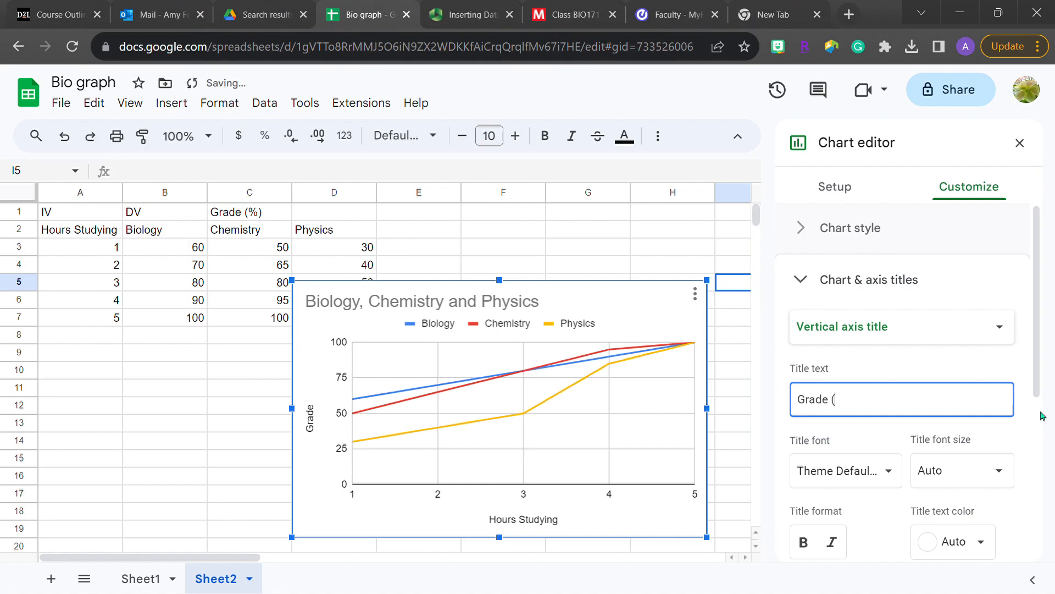
{"action": "key", "text": "BackSpace"}
{"action": "type", "text": "%)"}
{"action": "left_click", "coordinate": [906, 364]}
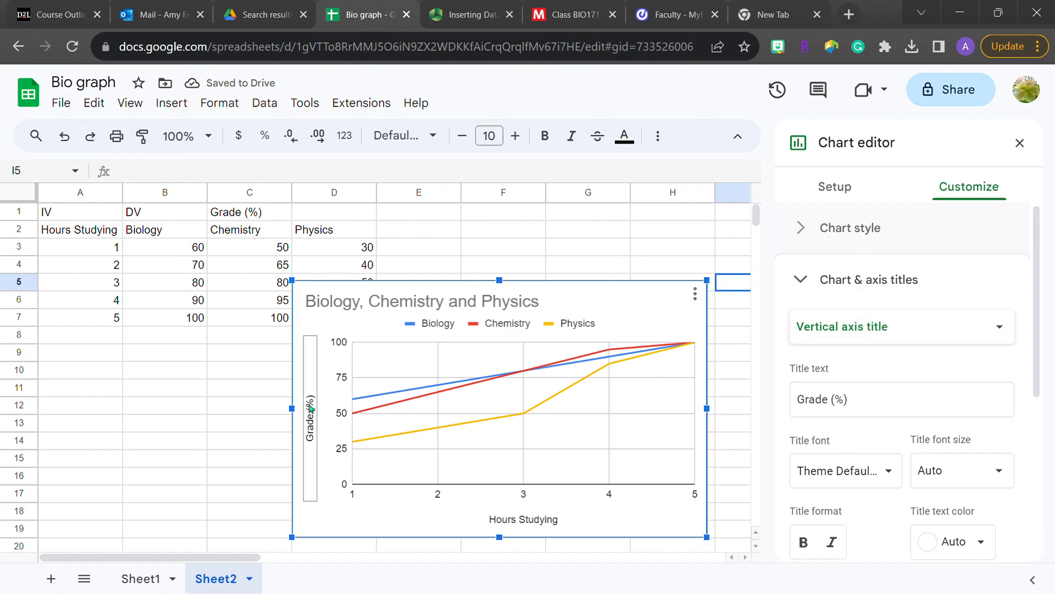
{"action": "left_click", "coordinate": [803, 280]}
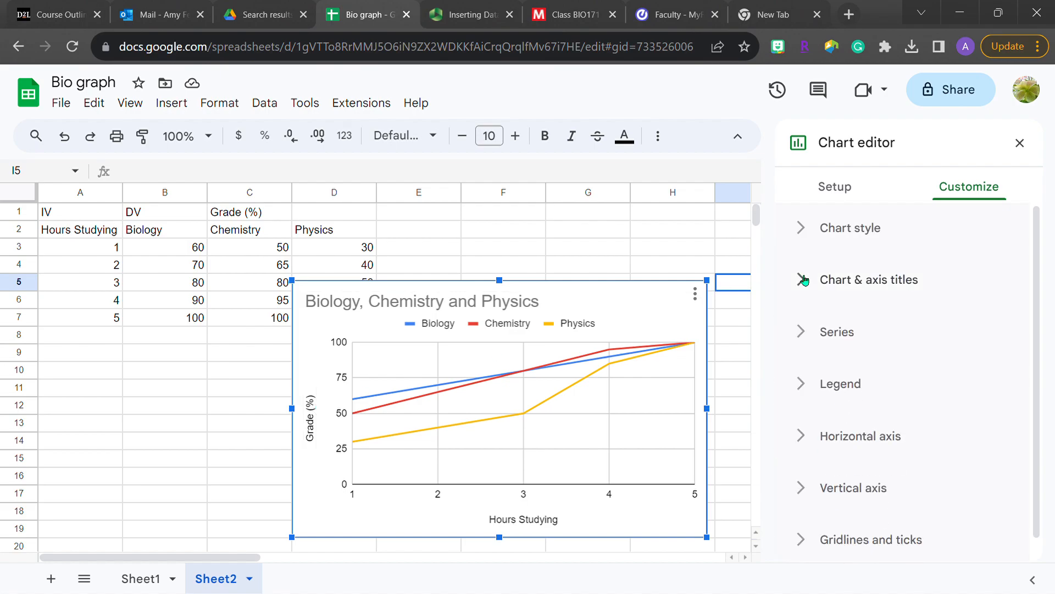
Turn on data labels for all series, set their position to Below, and finish editing the chart.
{"action": "left_click", "coordinate": [801, 335]}
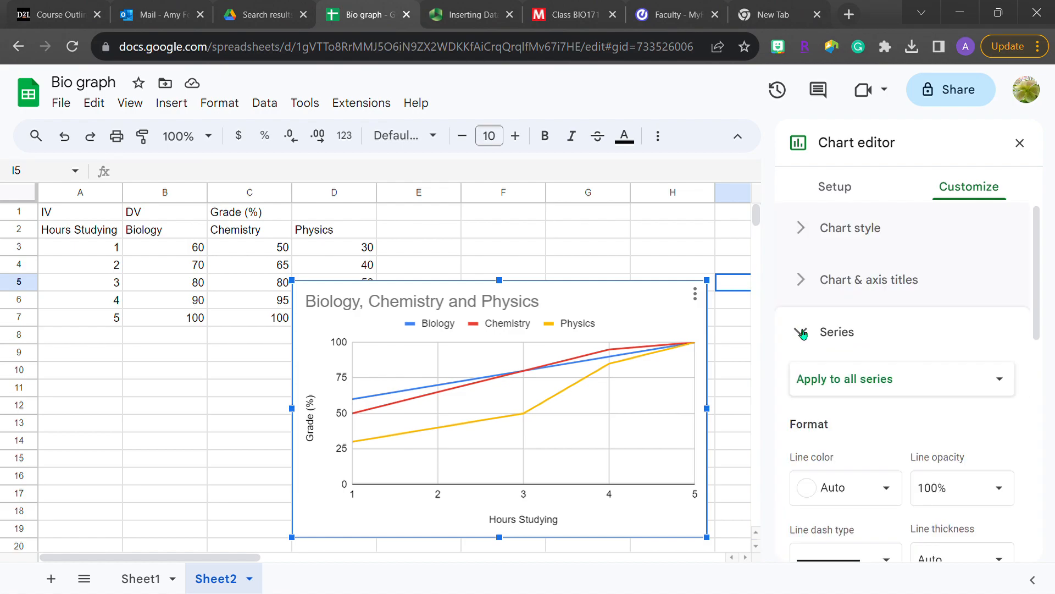
{"action": "scroll", "coordinate": [803, 329], "scroll_direction": "down", "scroll_amount": 3}
{"action": "scroll", "coordinate": [803, 326], "scroll_direction": "down", "scroll_amount": 6}
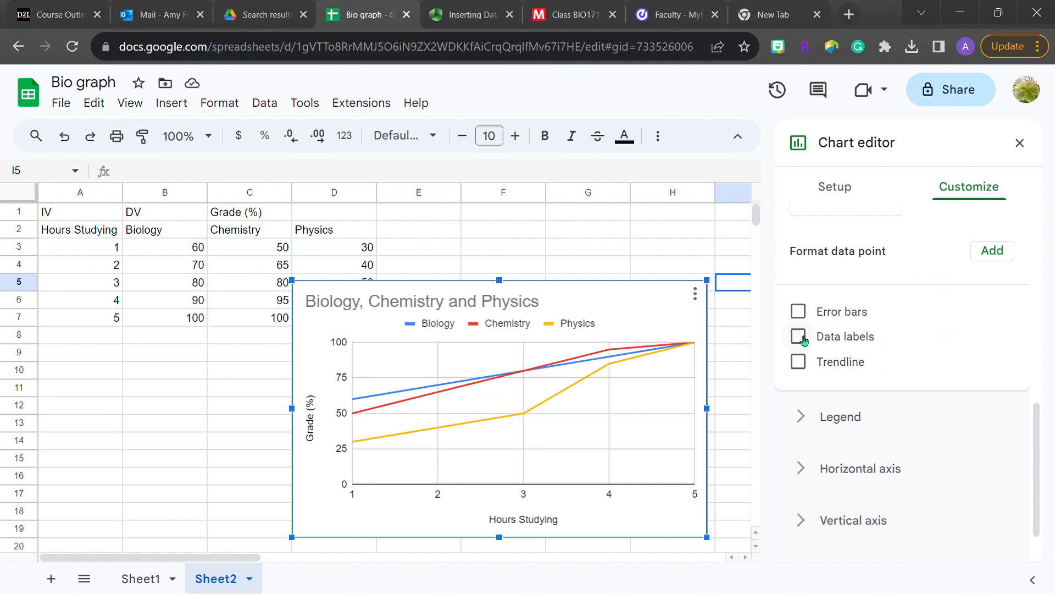
{"action": "left_click", "coordinate": [803, 337]}
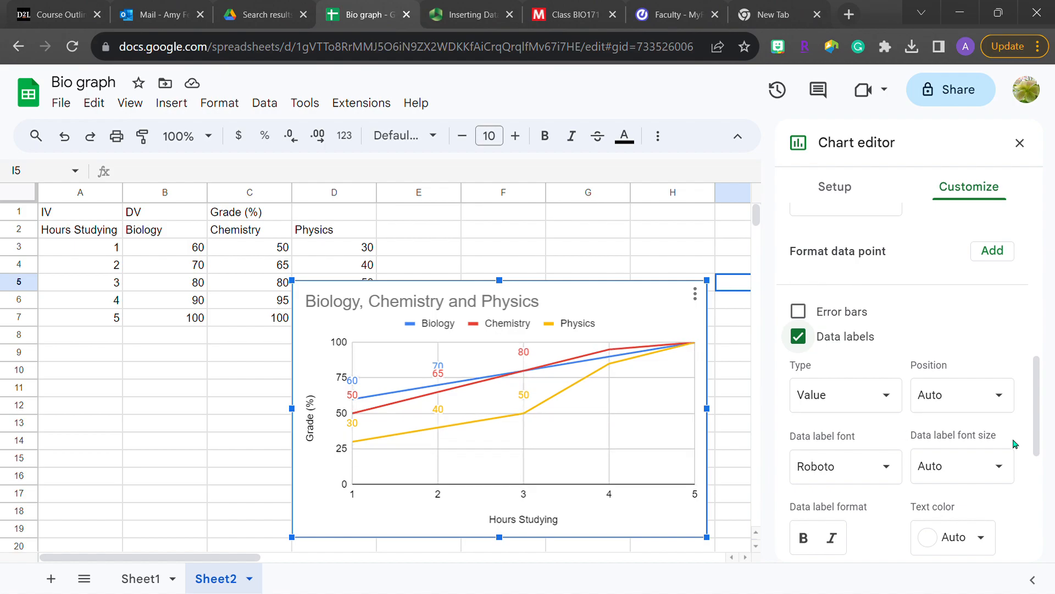
{"action": "left_click", "coordinate": [914, 369]}
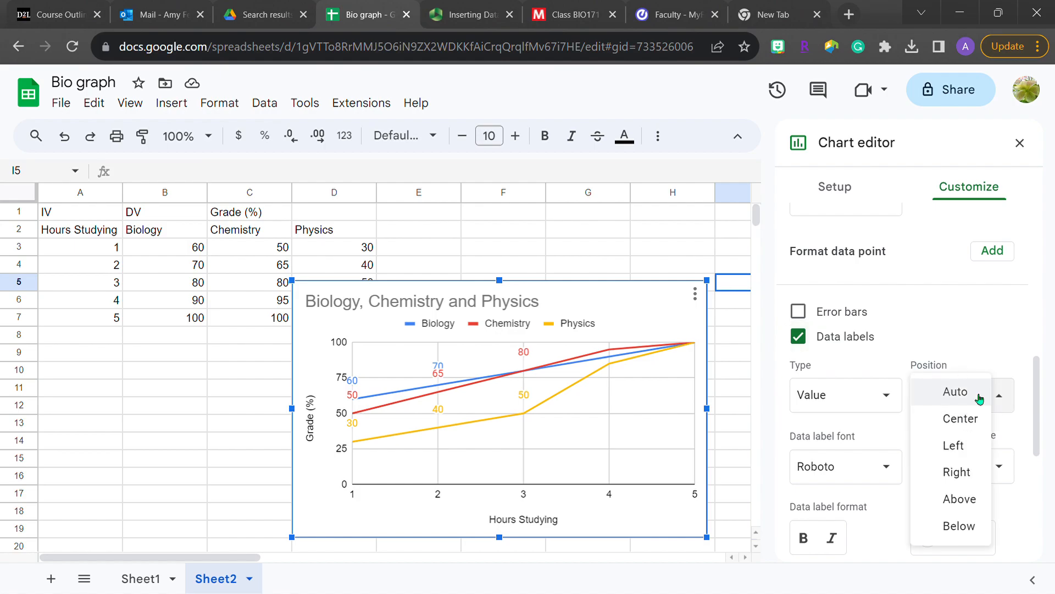
{"action": "left_click", "coordinate": [954, 528]}
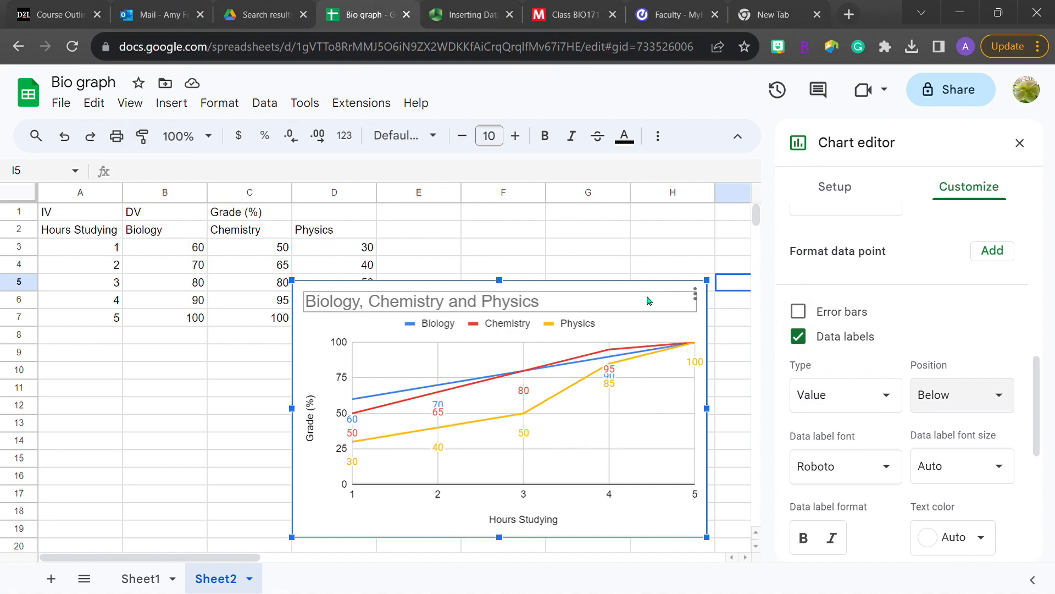
{"action": "left_click", "coordinate": [650, 251]}
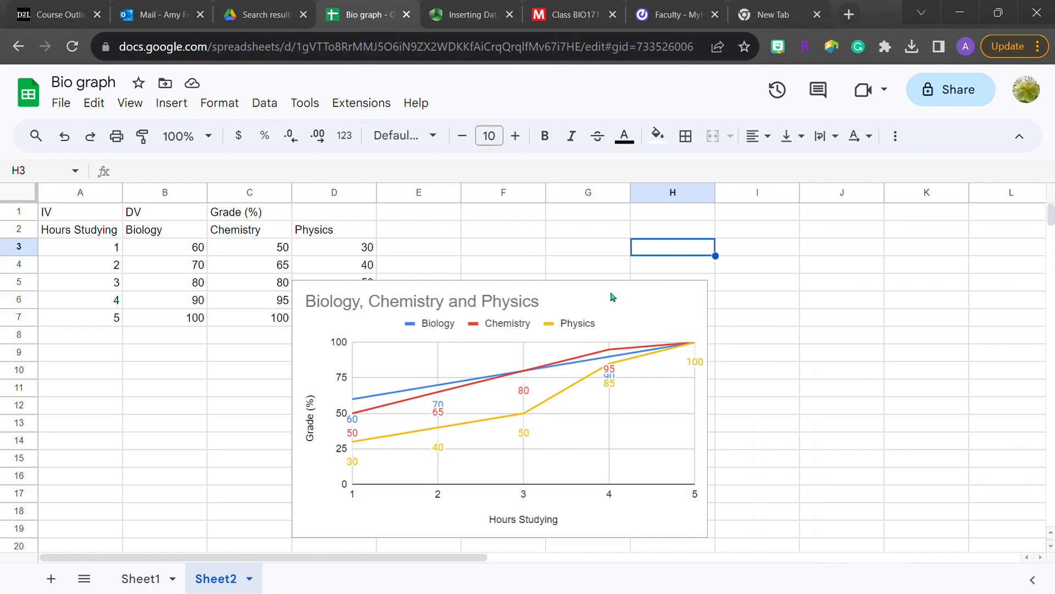
Select the finished line chart and bring up the spreadsheet's sharing options.
{"action": "left_click", "coordinate": [601, 292]}
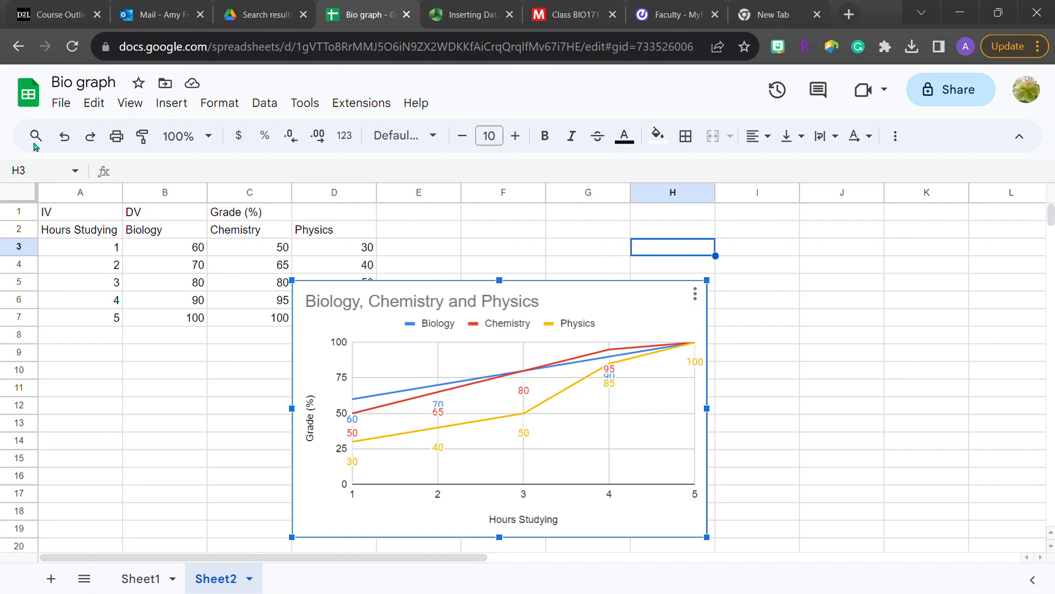
{"action": "left_click", "coordinate": [61, 105]}
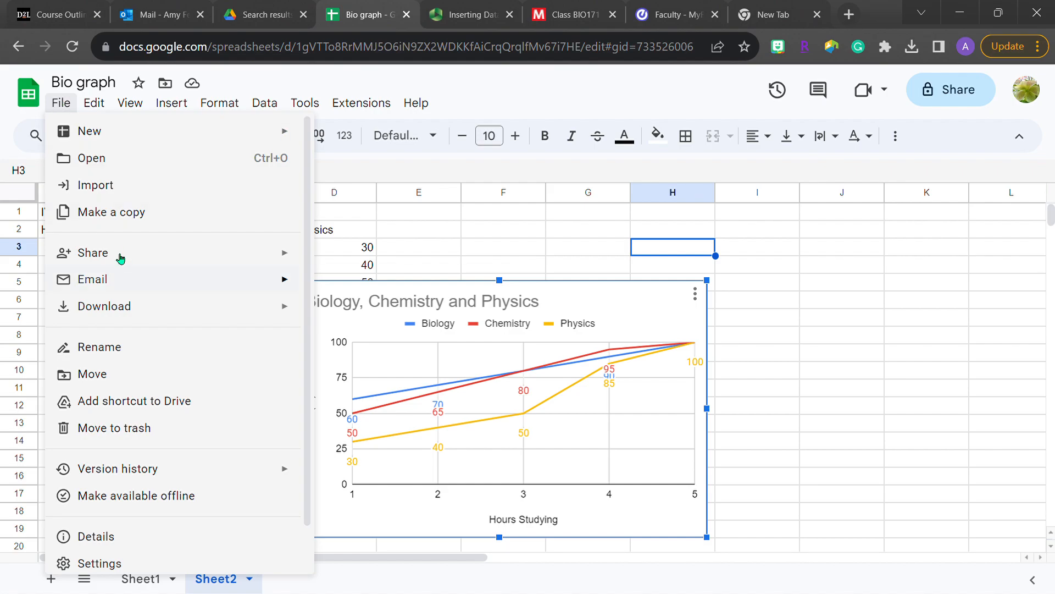
{"action": "mouse_move", "coordinate": [116, 256]}
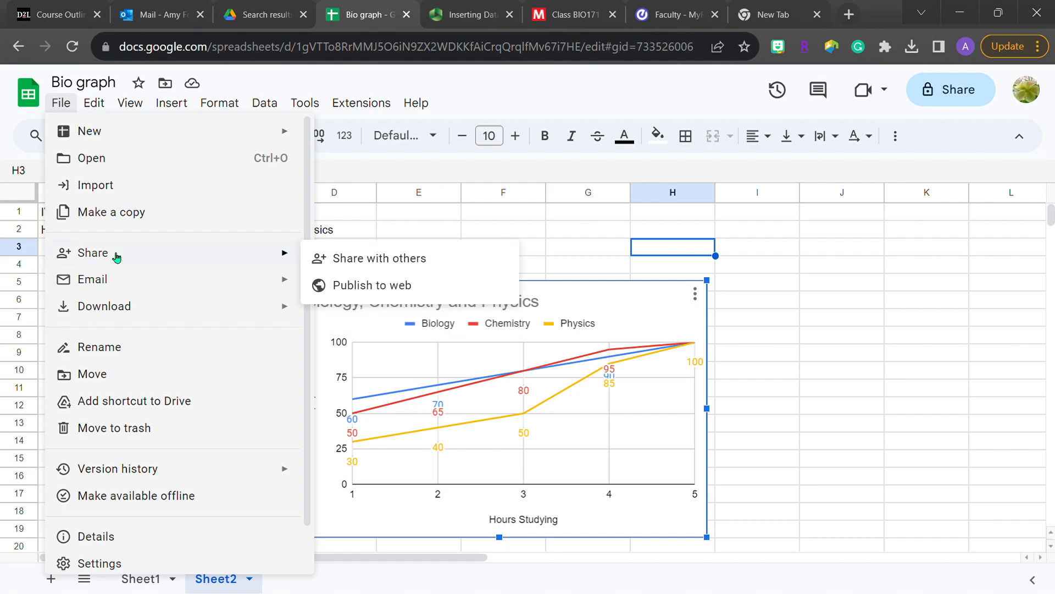